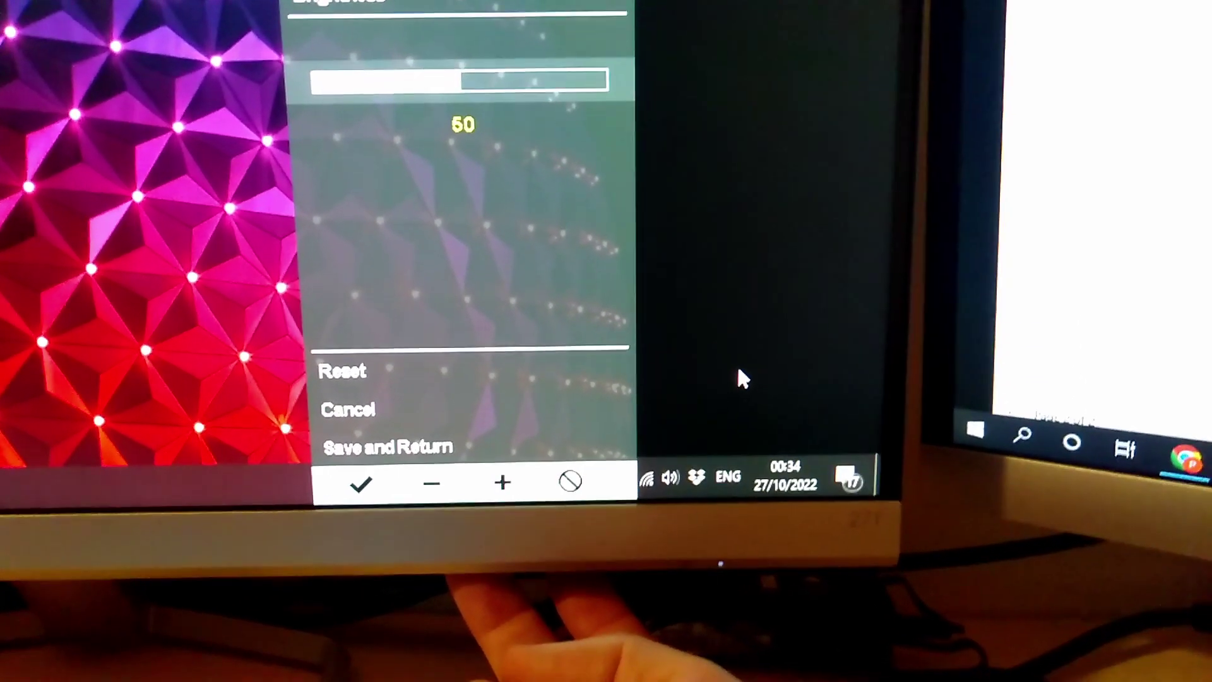
# Confirm brightness 50, save and return, then exit the main menu.
pyautogui.press('Return')
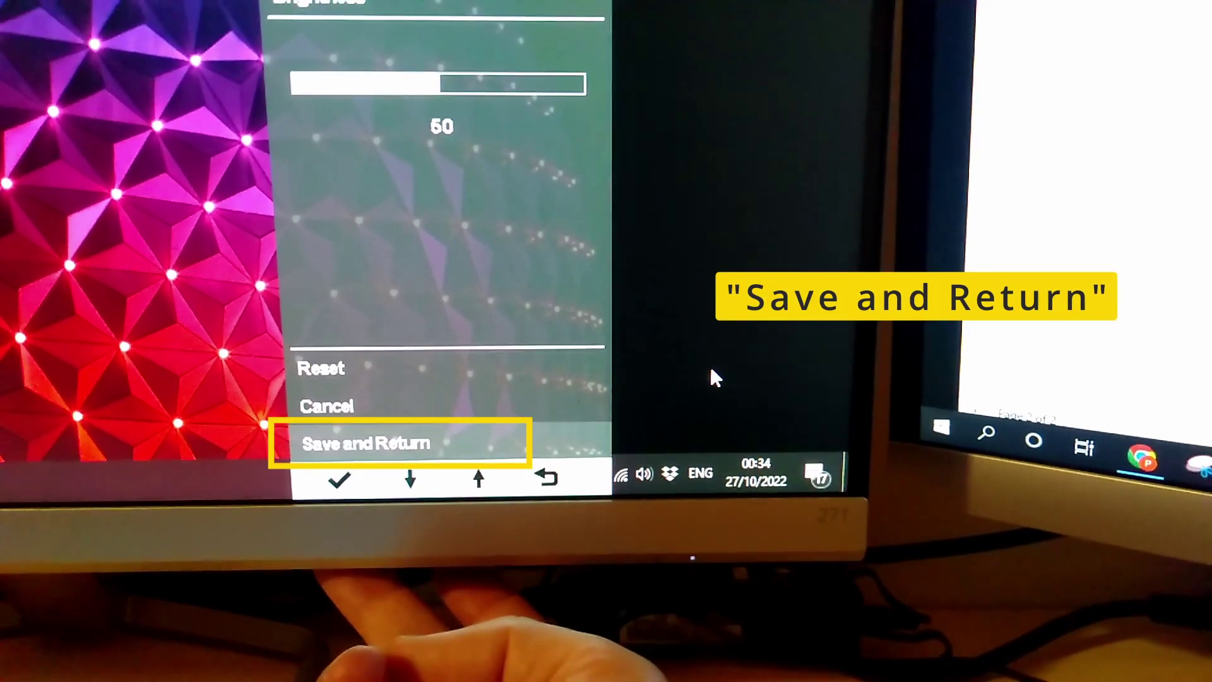
pyautogui.press('Return')
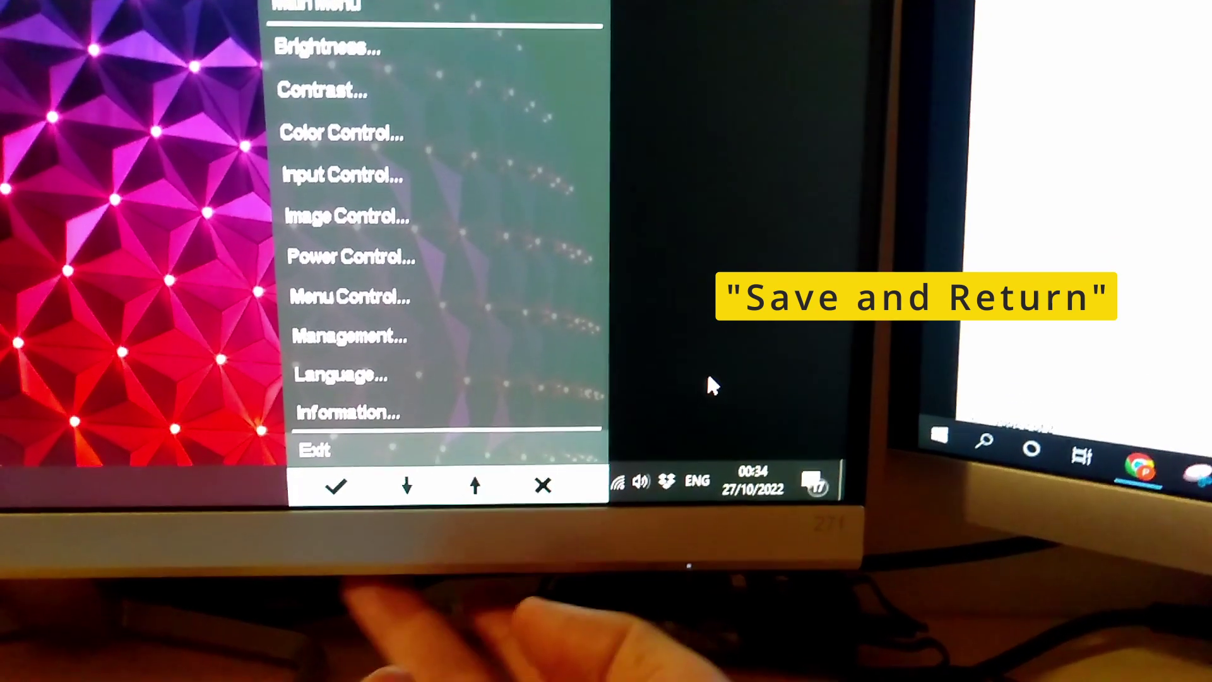
pyautogui.press('Escape')
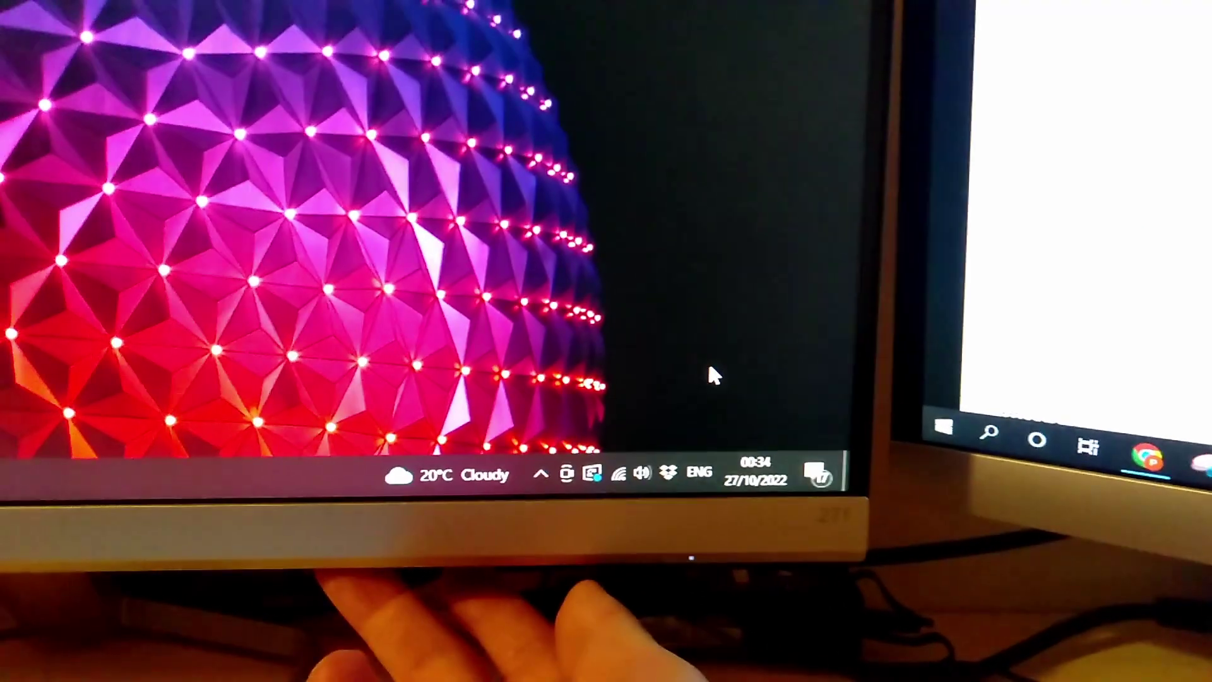
# Open Viewing Modes, step past Night toward Movie, then cancel with the mode unchanged.
pyautogui.press('Return')
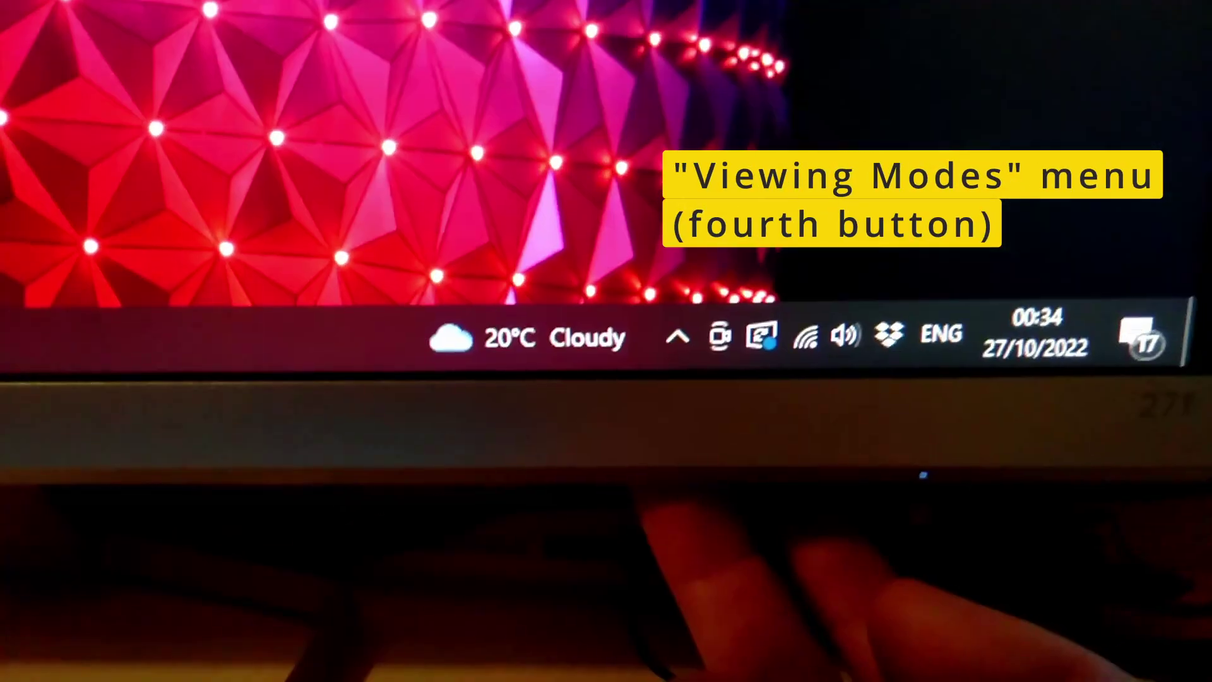
pyautogui.press('Return')
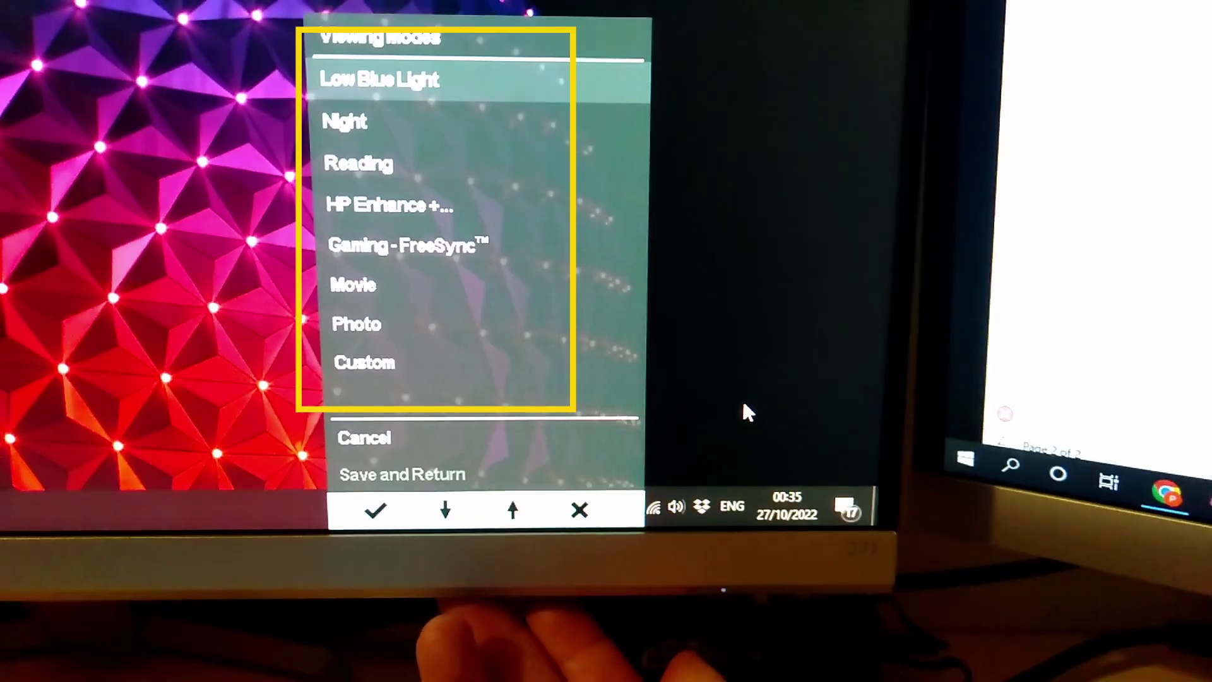
pyautogui.press('Down')
pyautogui.press('Down')
pyautogui.press('Down')
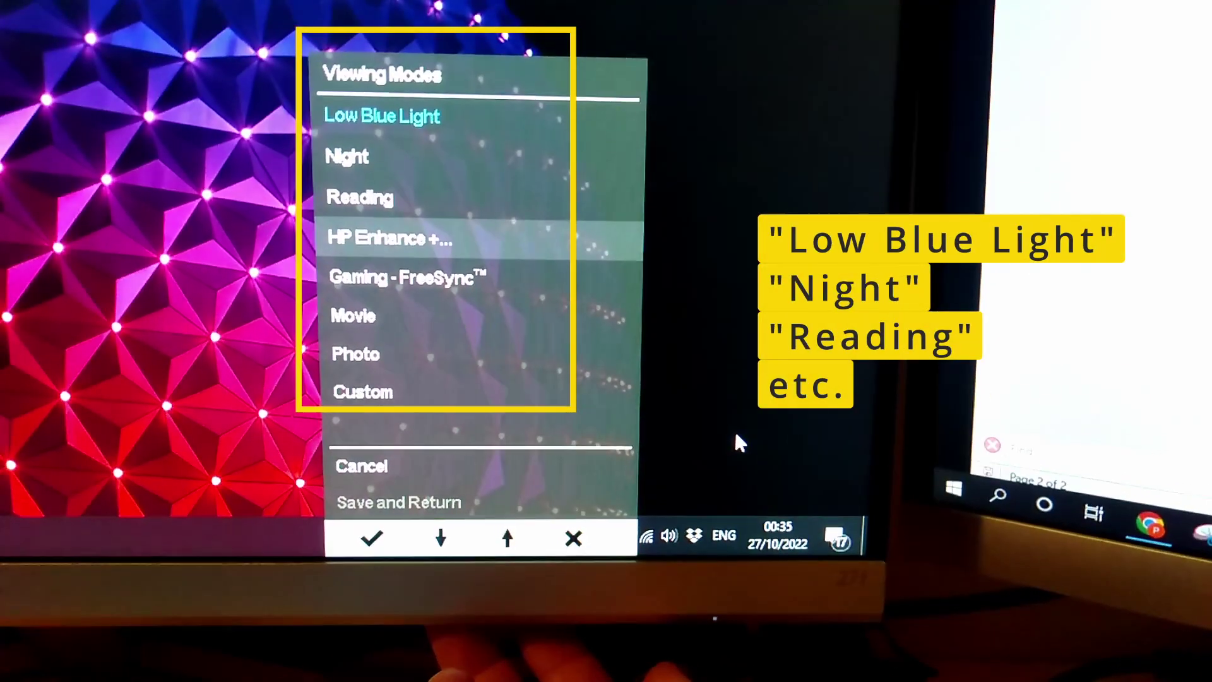
pyautogui.press('Down')
pyautogui.press('Down')
pyautogui.press('Down')
pyautogui.press('Down')
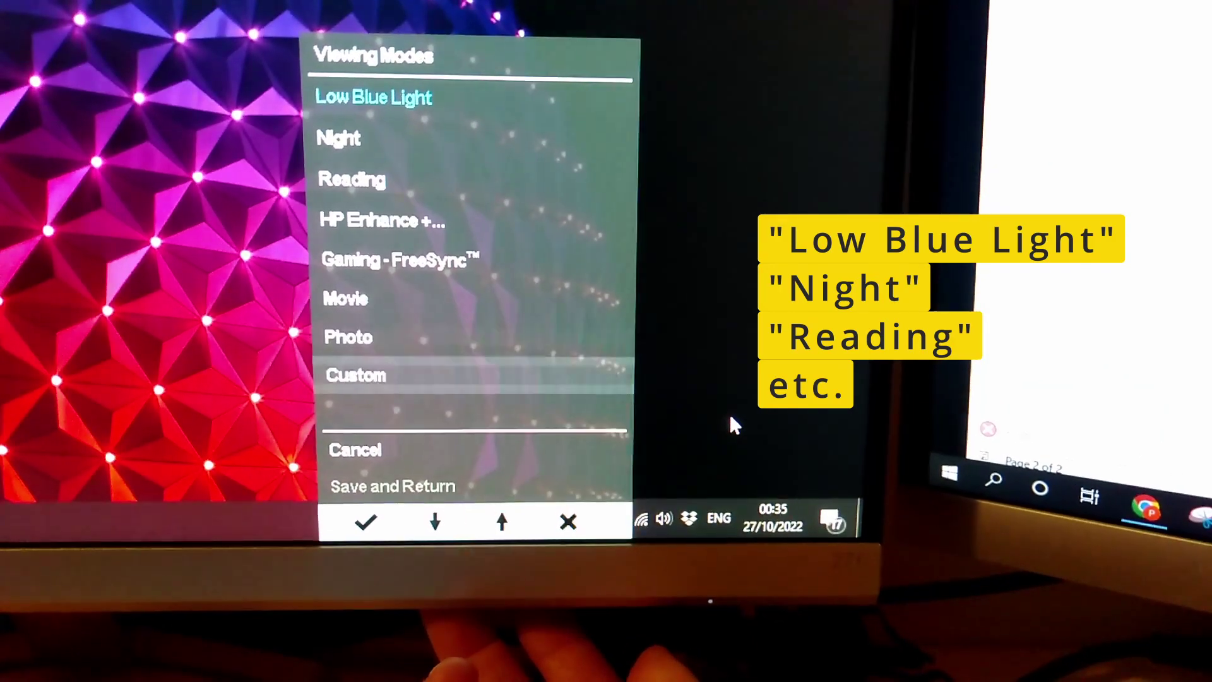
pyautogui.press('Down')
pyautogui.press('Return')
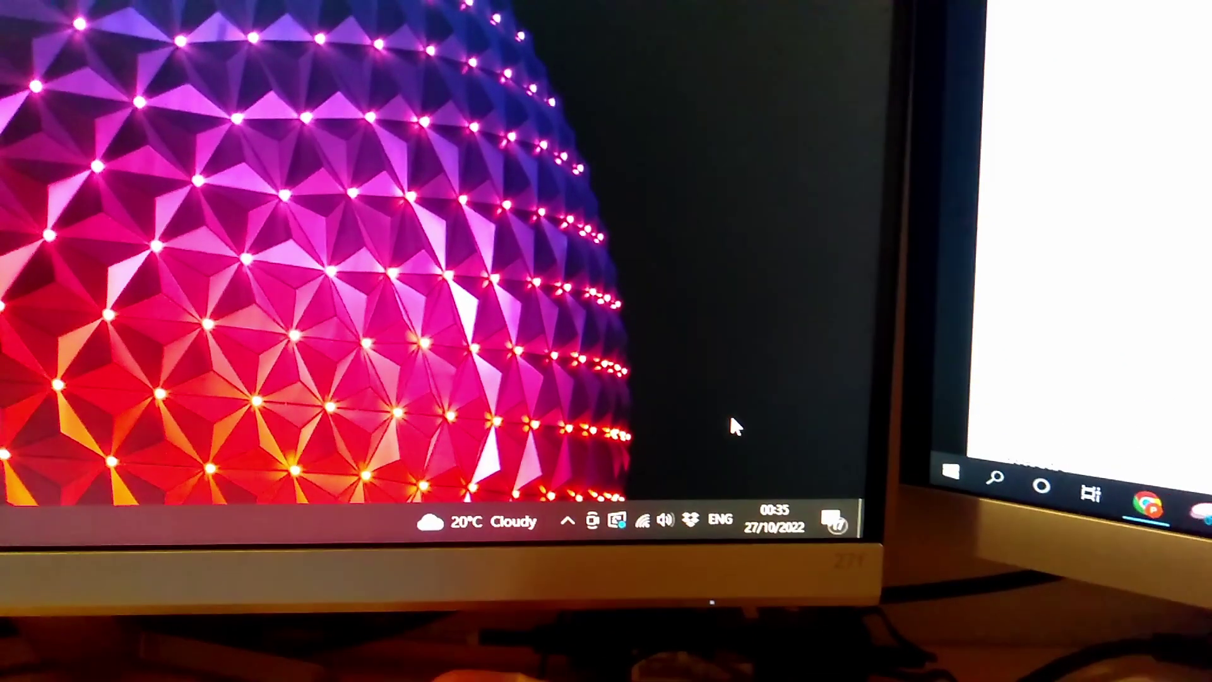